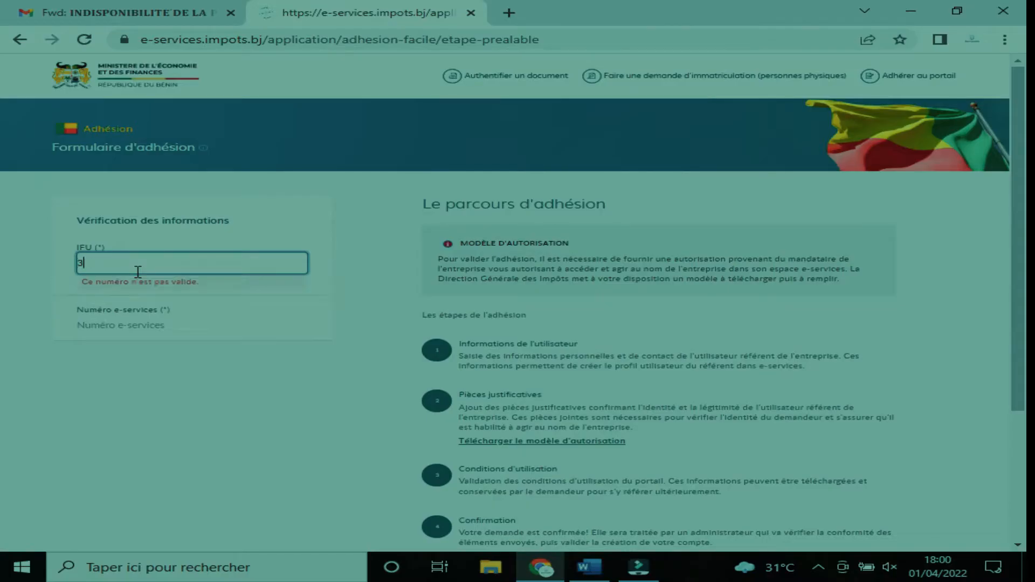
# - Enter the company's IFU and e-services number in the Vérification des informations fields
pyautogui.write('20')
pyautogui.write('09')
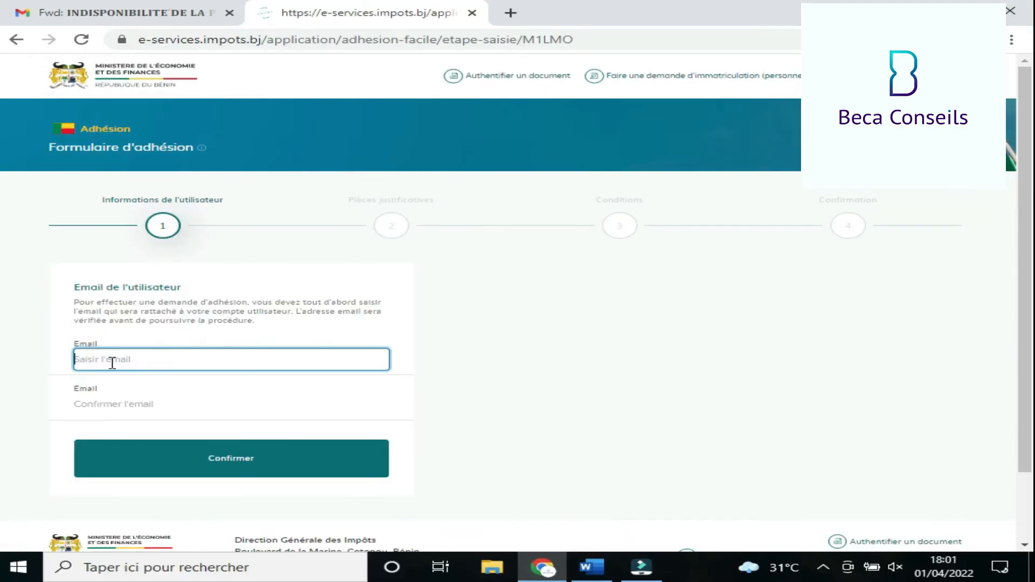
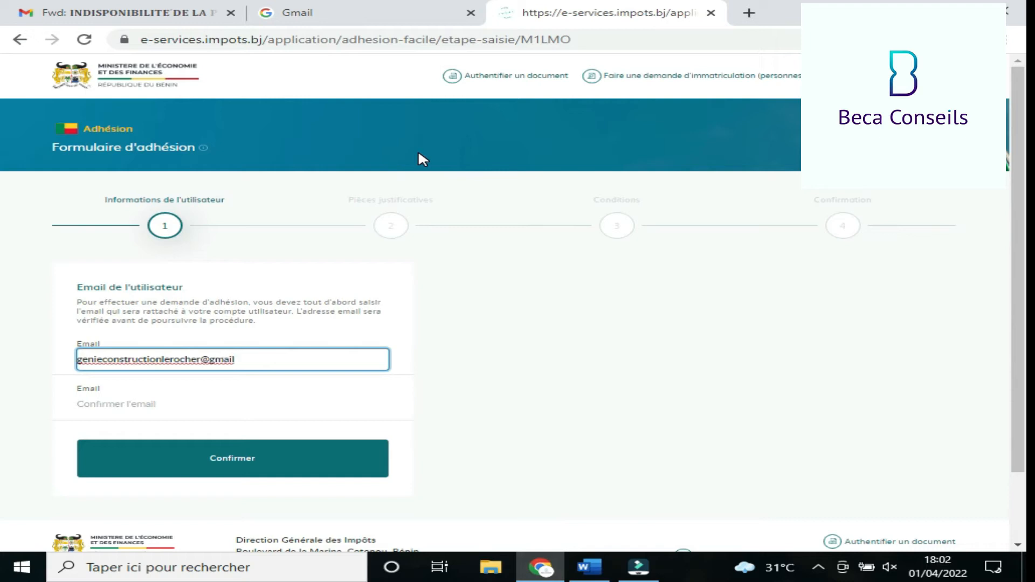
# - Type the user's e-mail address in the Email field and again in Confirmer l'email
pyautogui.click(104, 402)
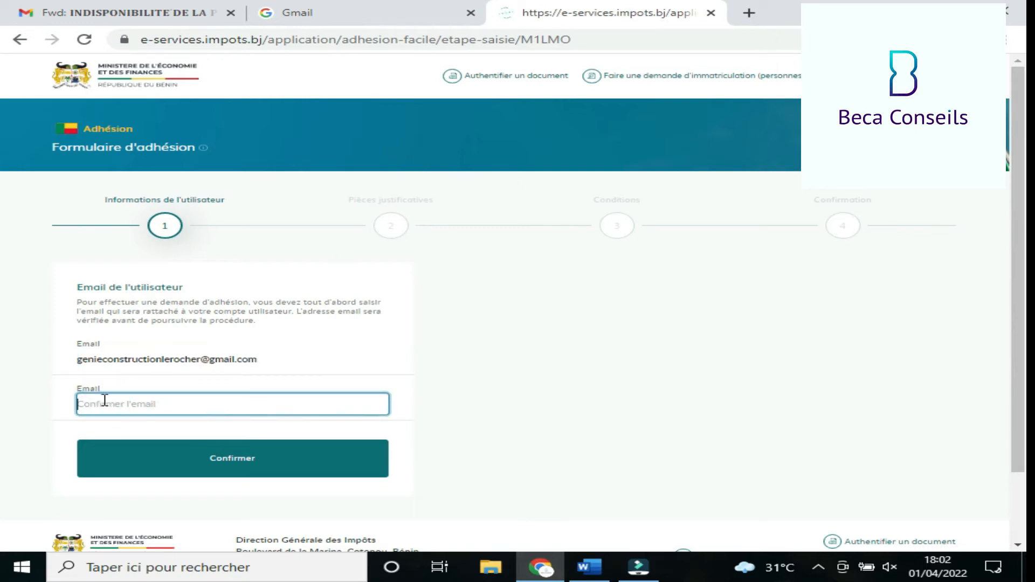
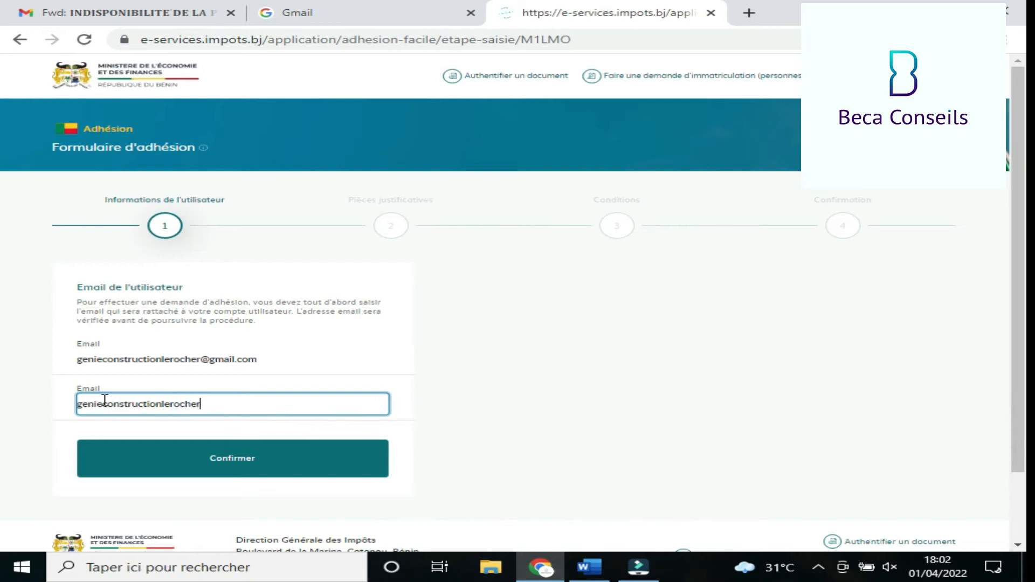
# - Submit the e-mail and copy the verification code from the no-reply e-mail in Gmail
pyautogui.click(228, 458)
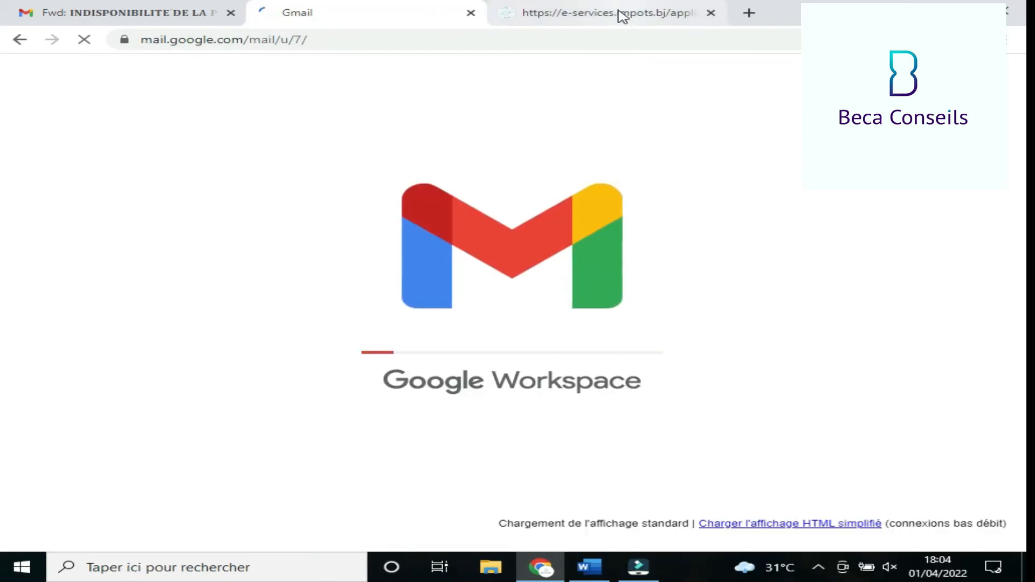
pyautogui.click(622, 15)
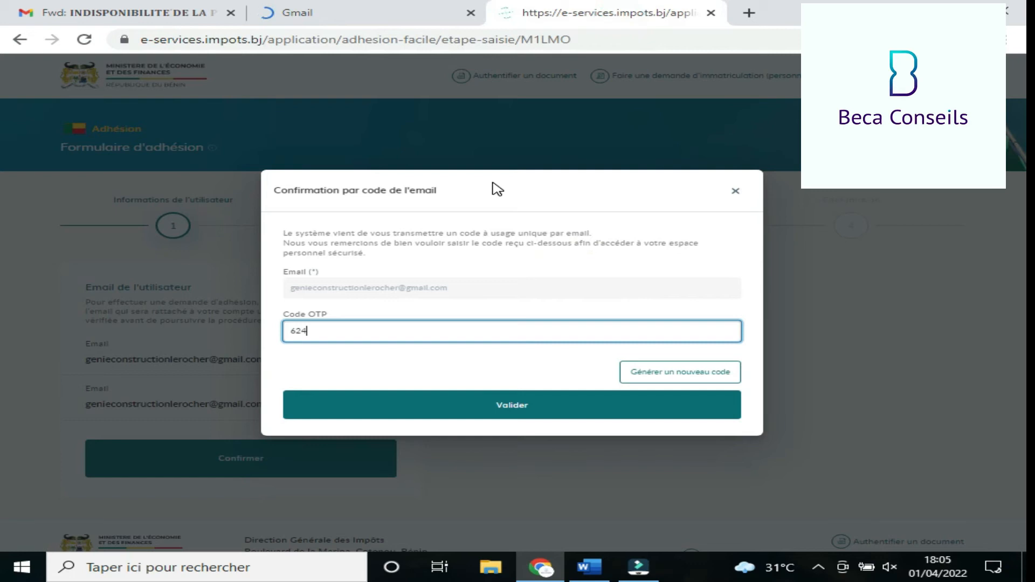
pyautogui.press('BackSpace')
pyautogui.click(330, 16)
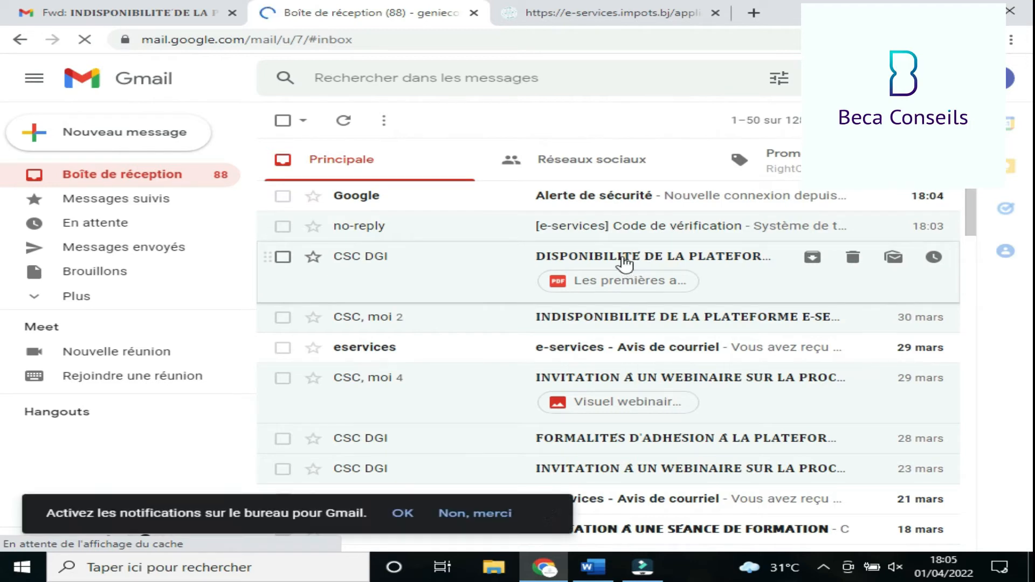
pyautogui.click(621, 234)
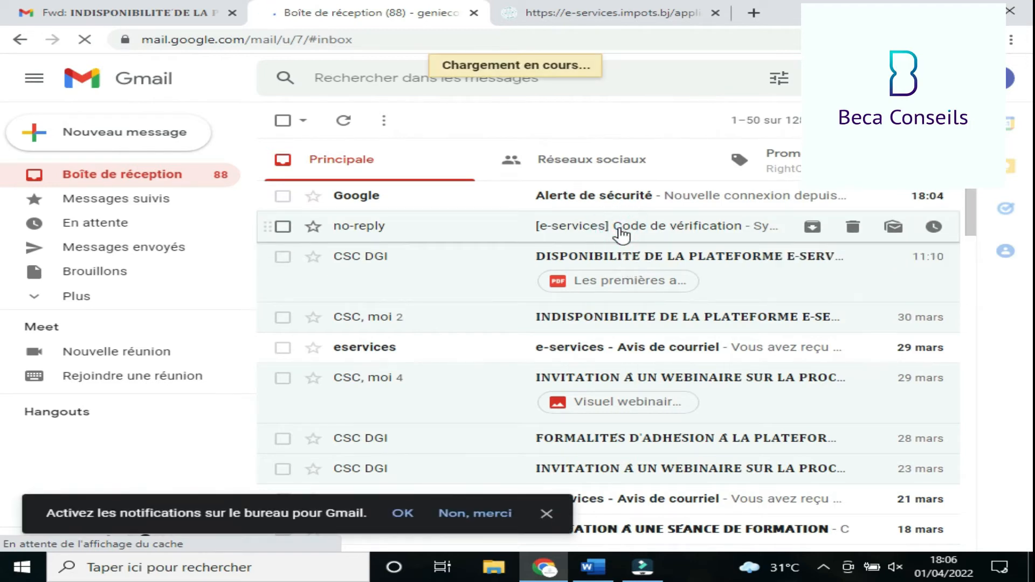
pyautogui.moveTo(483, 280); pyautogui.dragTo(608, 282)
pyautogui.hotkey('ctrl', 'c')
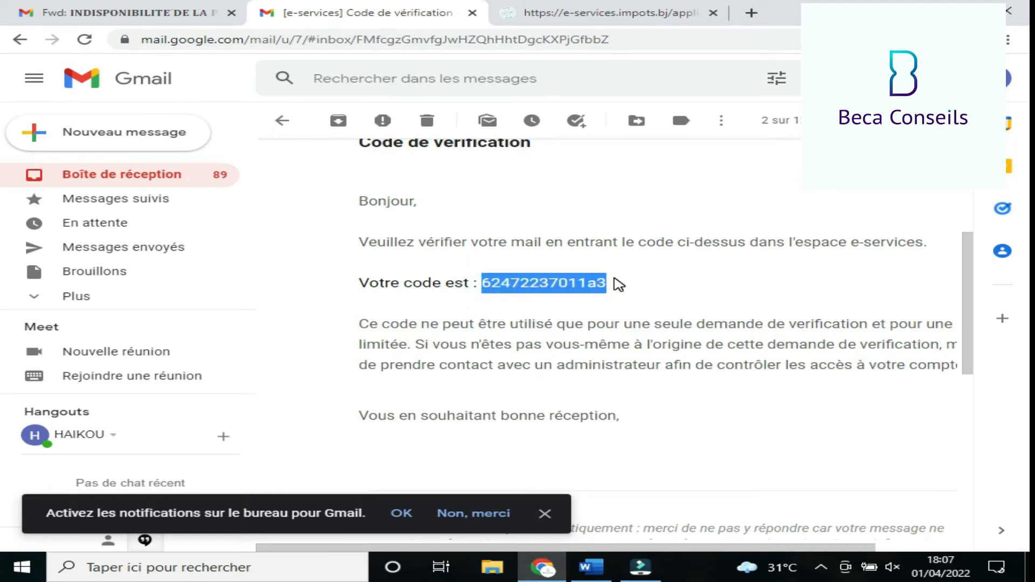
# - Paste the verification code into the Code OTP field and validate it
pyautogui.click(585, 14)
pyautogui.click(311, 332)
pyautogui.hotkey('ctrl', 'v')
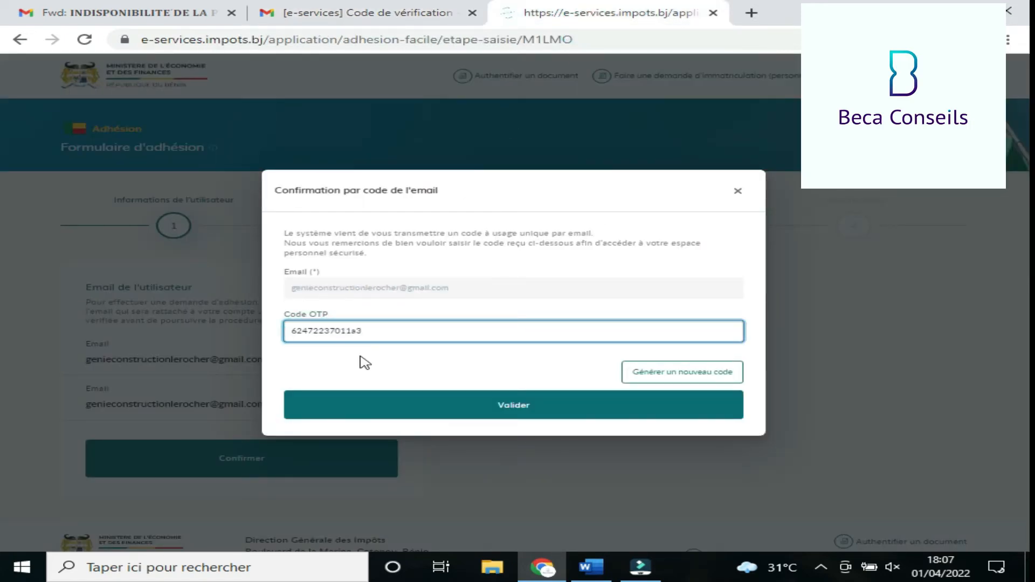
pyautogui.click(498, 413)
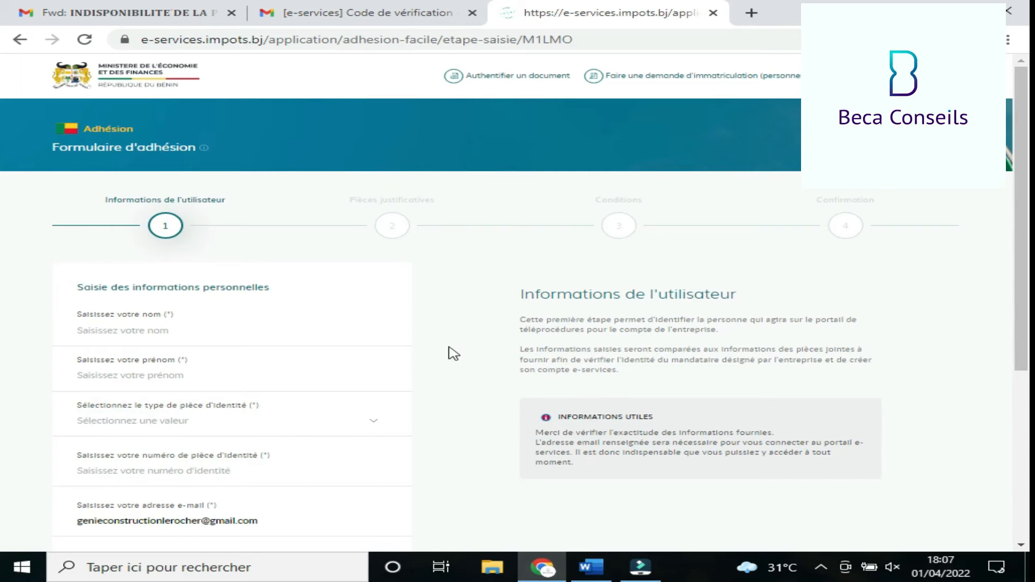
# - Fill in the user's last name, personal details and identity document type
pyautogui.click(131, 331)
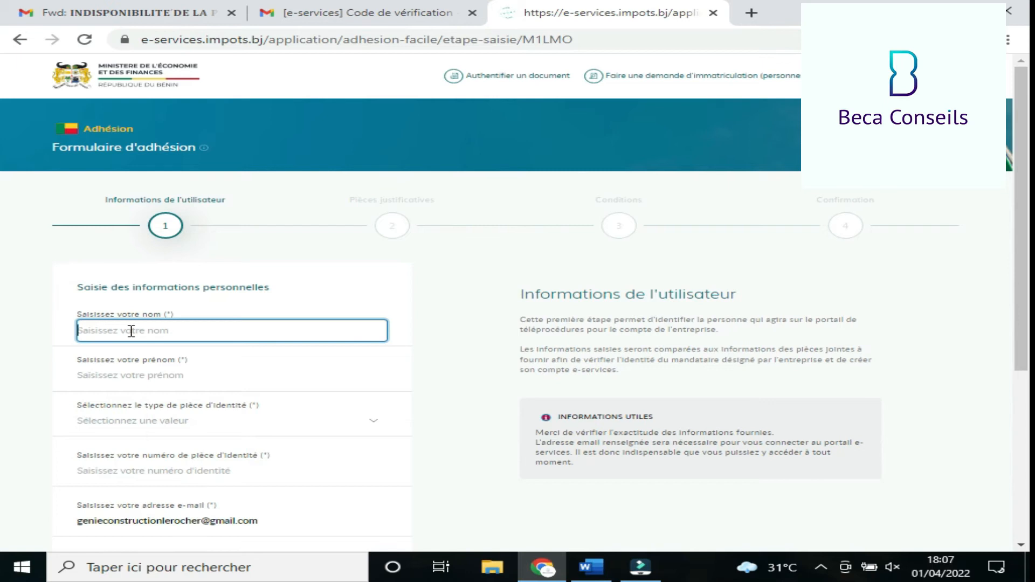
pyautogui.write('H')
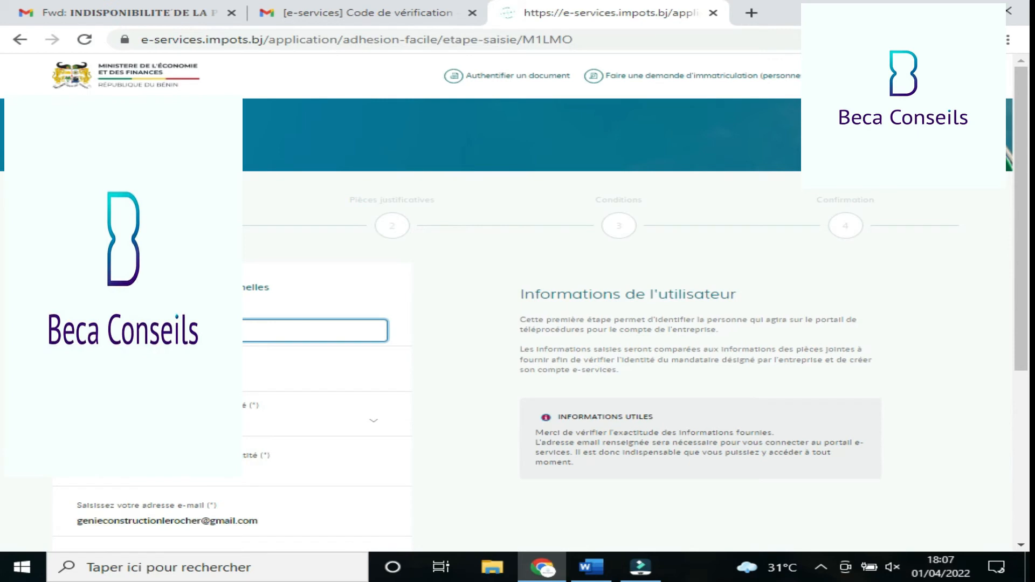
pyautogui.click(162, 375)
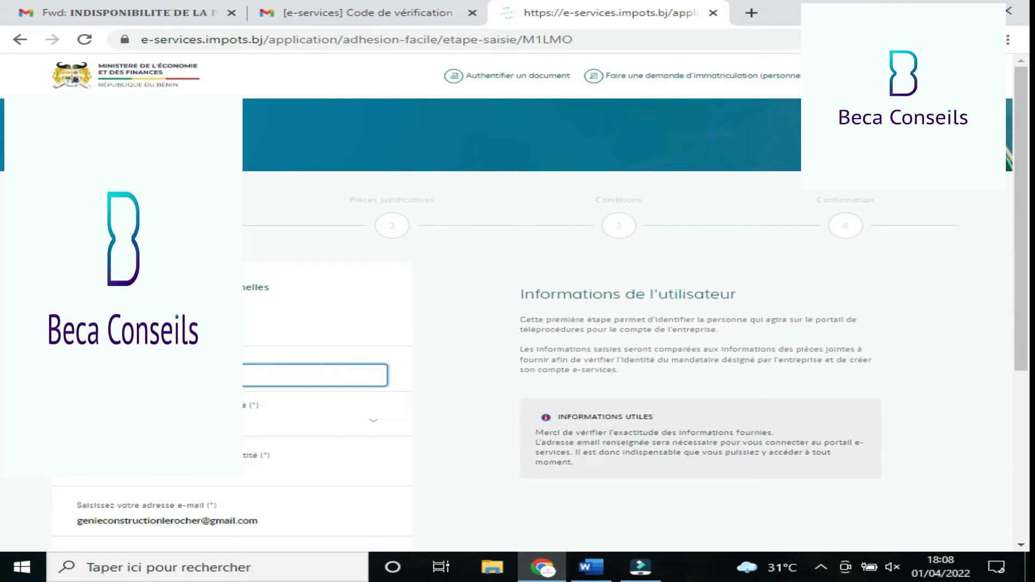
pyautogui.click(223, 478)
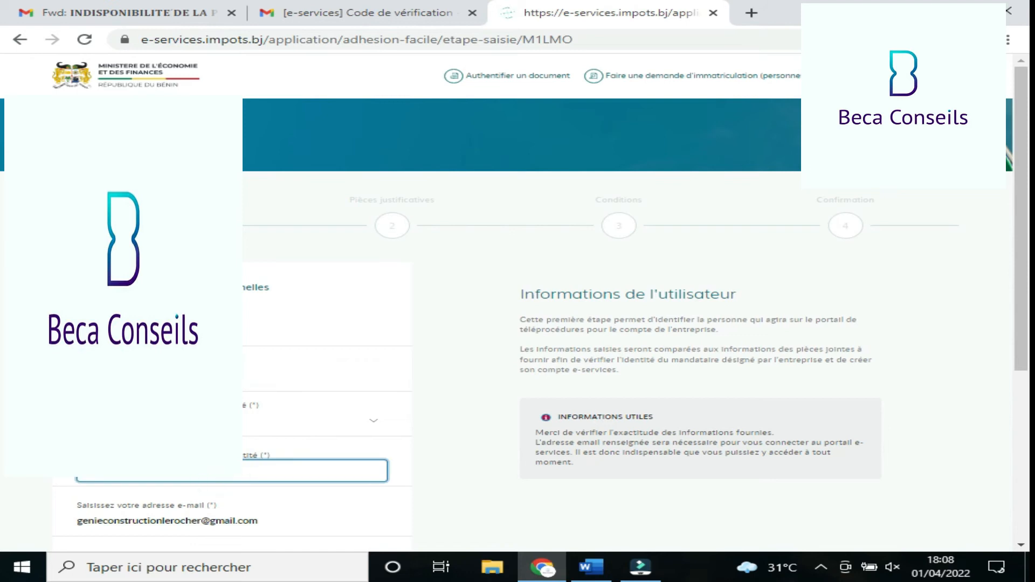
pyautogui.click(223, 421)
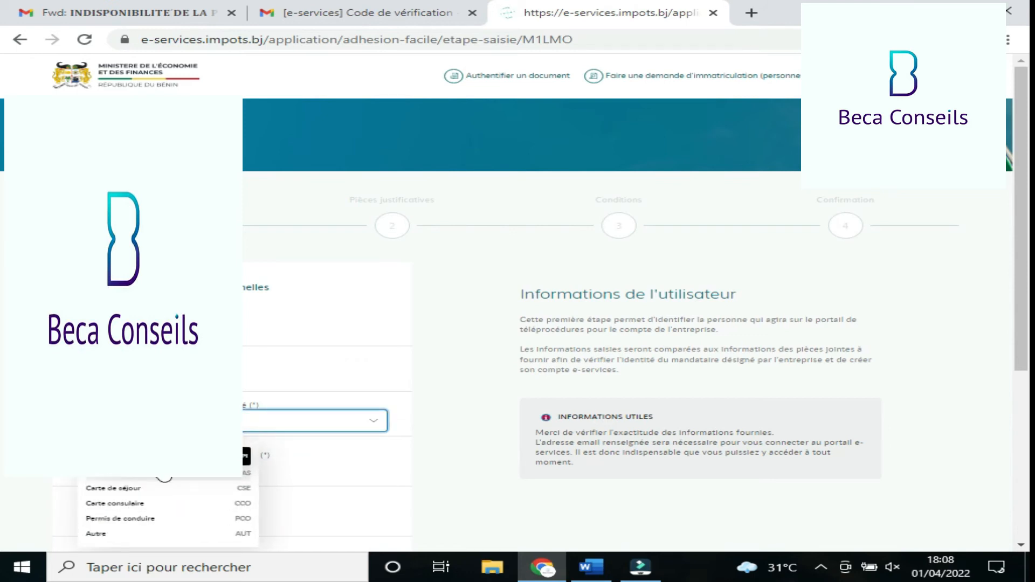
pyautogui.click(165, 475)
pyautogui.click(146, 469)
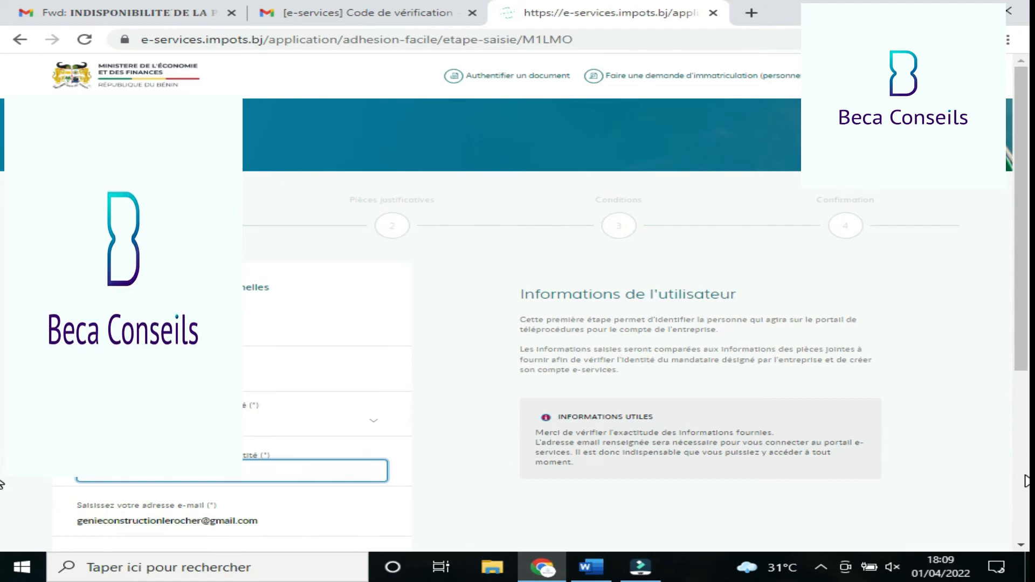
# - Complete the remaining field and submit the user information with 'Passer à l'étape suivante'
pyautogui.scroll(-5, 1026, 482)
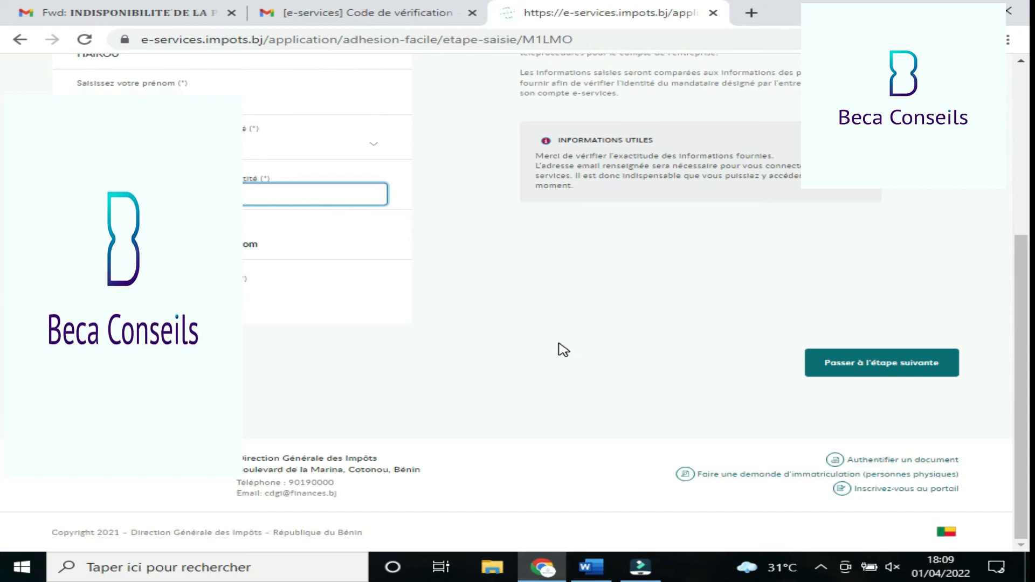
pyautogui.click(162, 296)
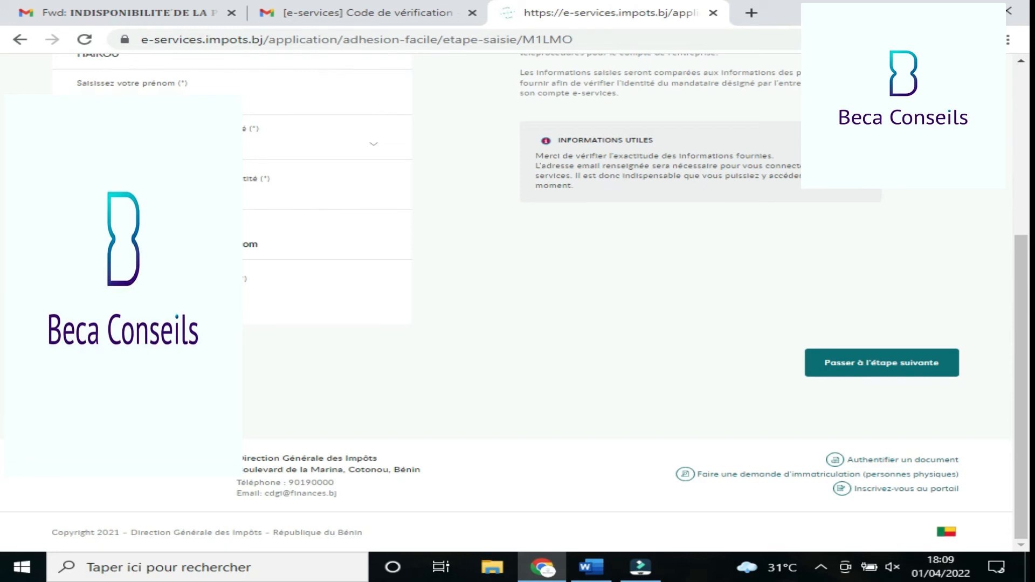
pyautogui.click(876, 363)
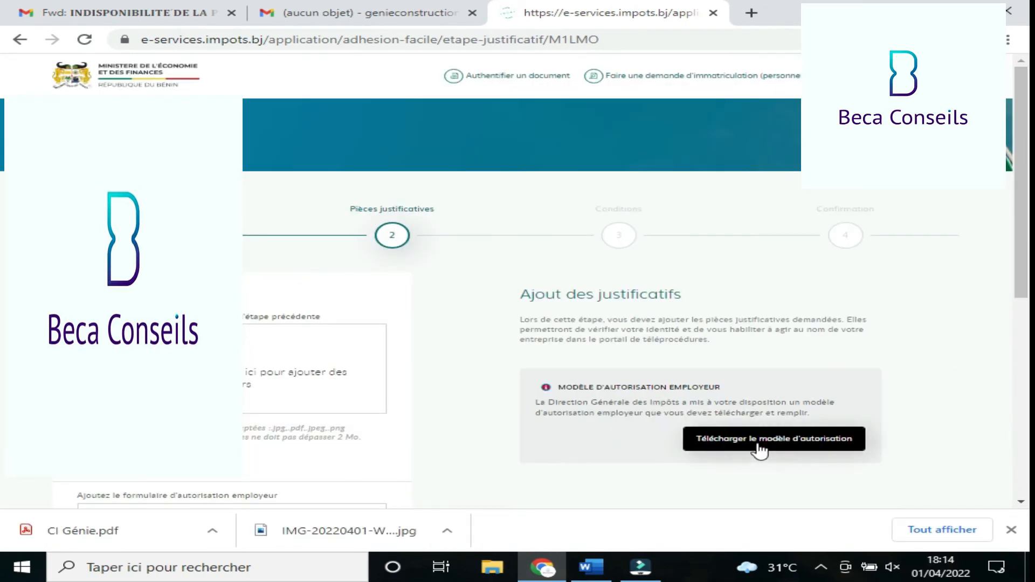
# - Download the authorization template and attach IMG-20220401-WA0015.jpg as the employer authorization form
pyautogui.click(758, 447)
pyautogui.click(758, 447)
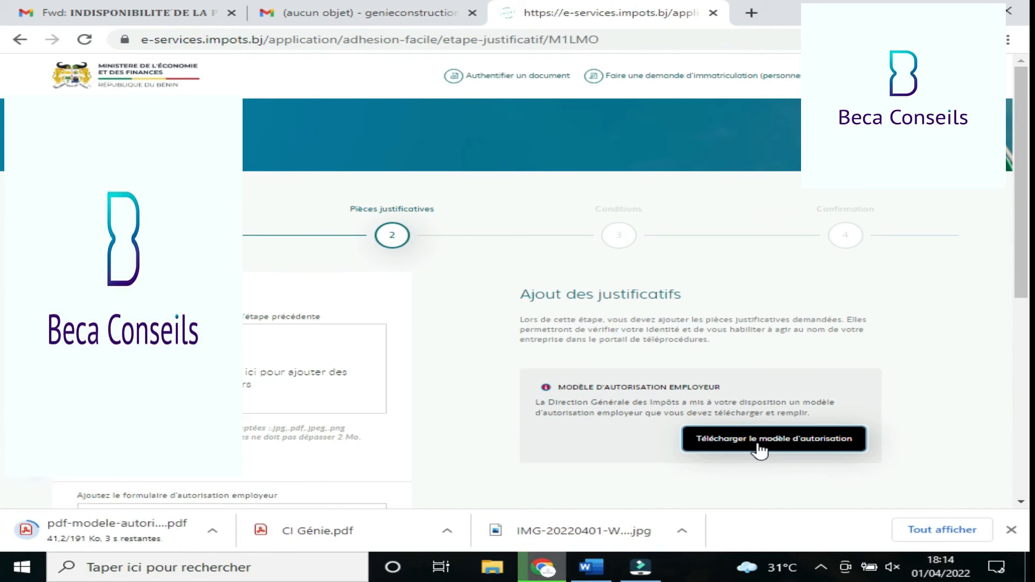
pyautogui.scroll(-5, 805, 331)
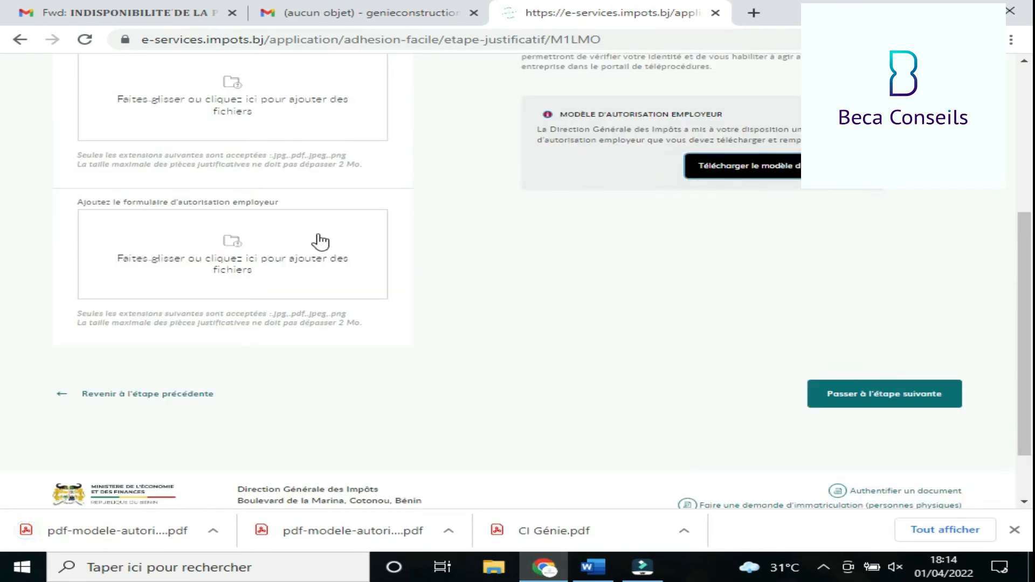
pyautogui.click(212, 253)
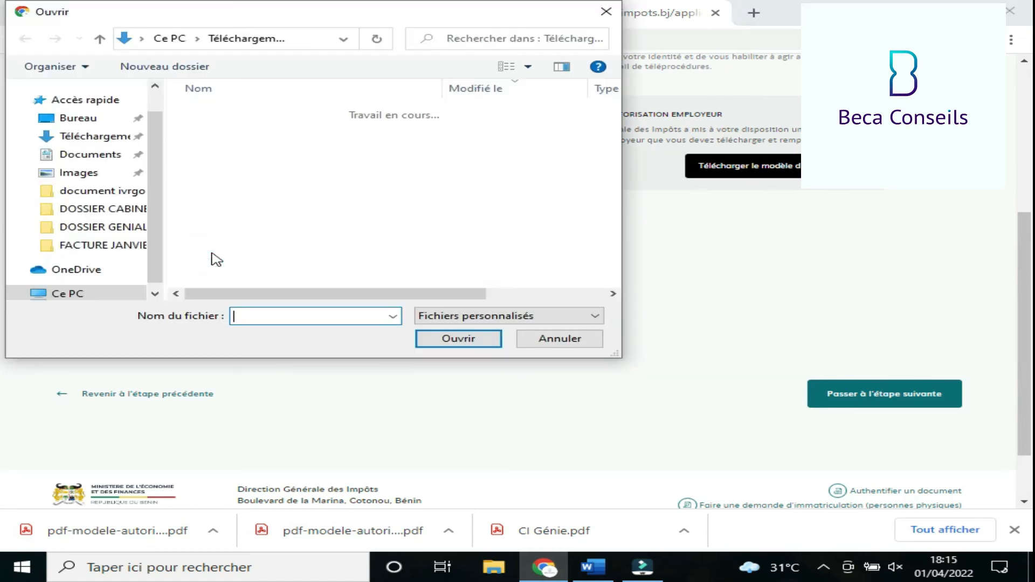
pyautogui.click(246, 179)
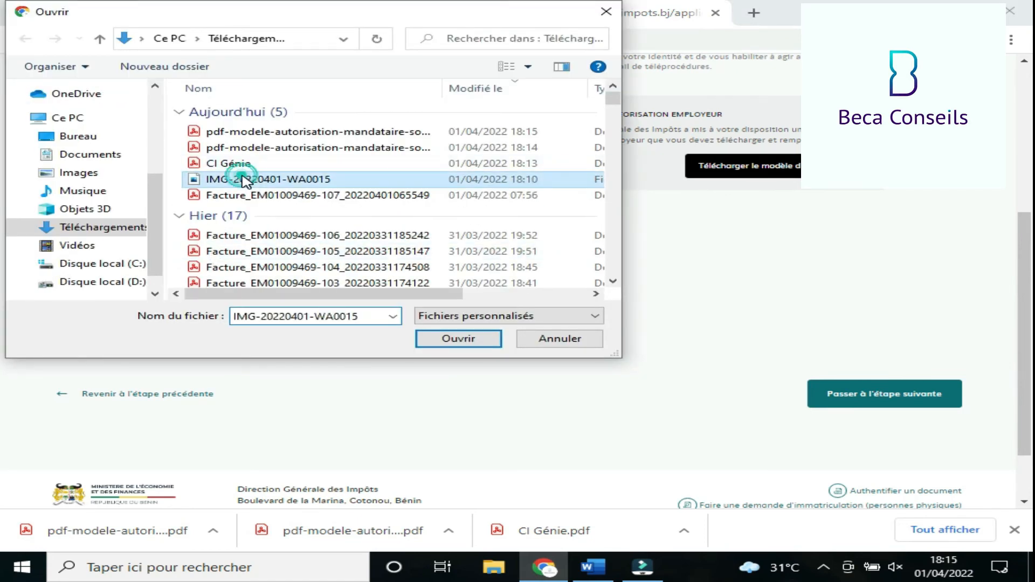
pyautogui.click(455, 341)
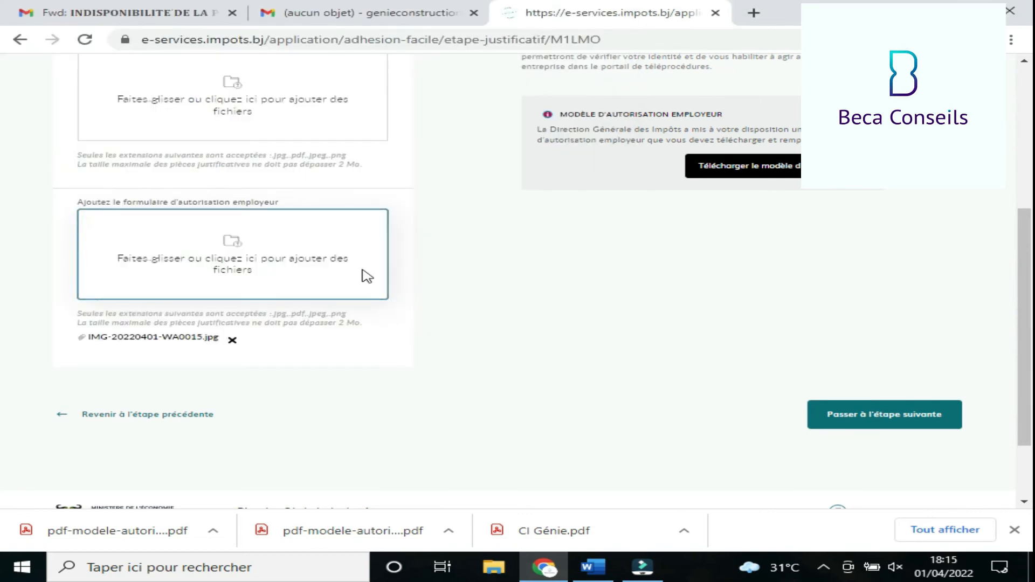
# - Attach CI Génie.pdf as the first supporting document and advance to Conditions d'utilisation
pyautogui.click(236, 91)
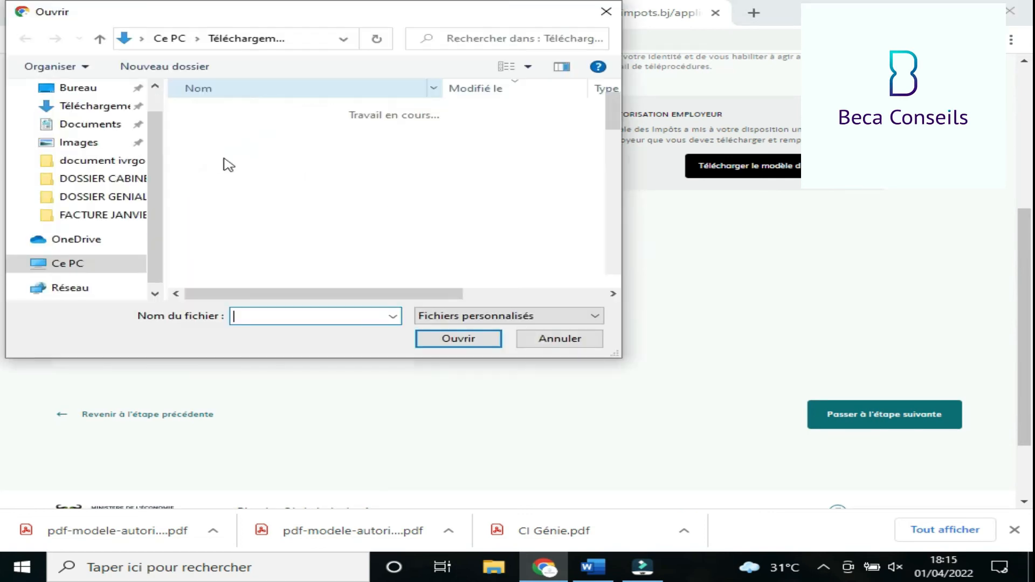
pyautogui.click(221, 162)
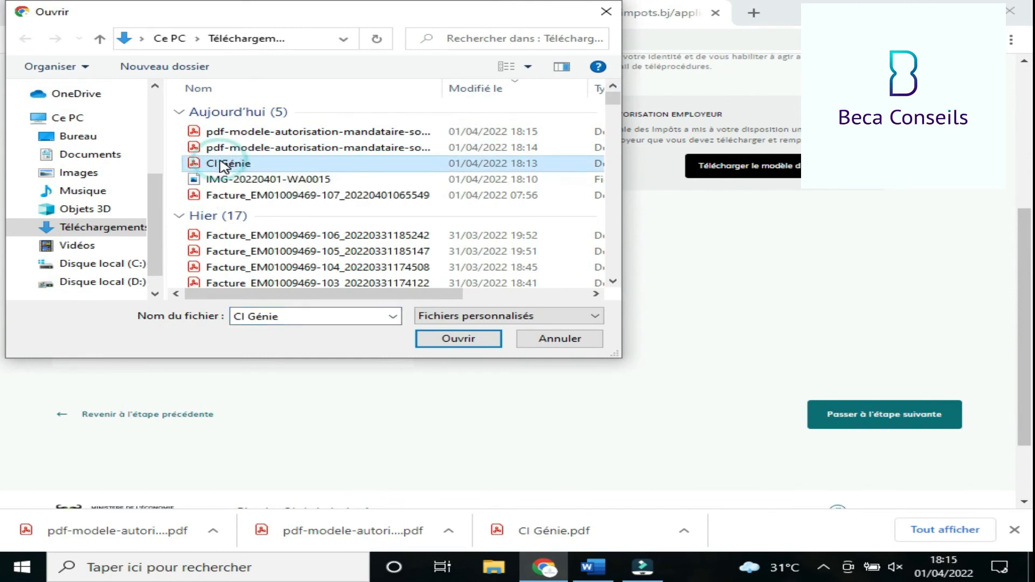
pyautogui.click(458, 339)
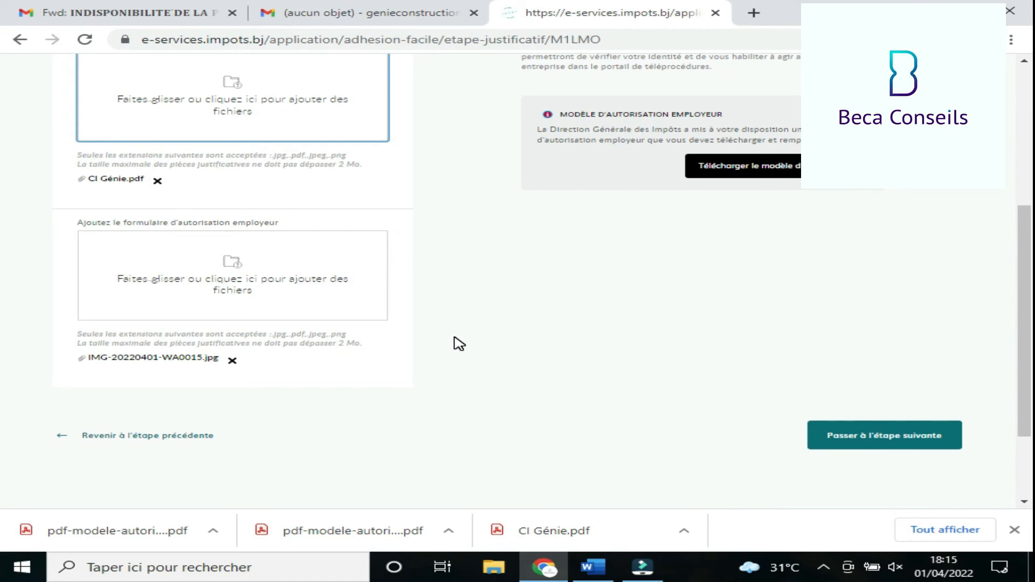
pyautogui.click(910, 440)
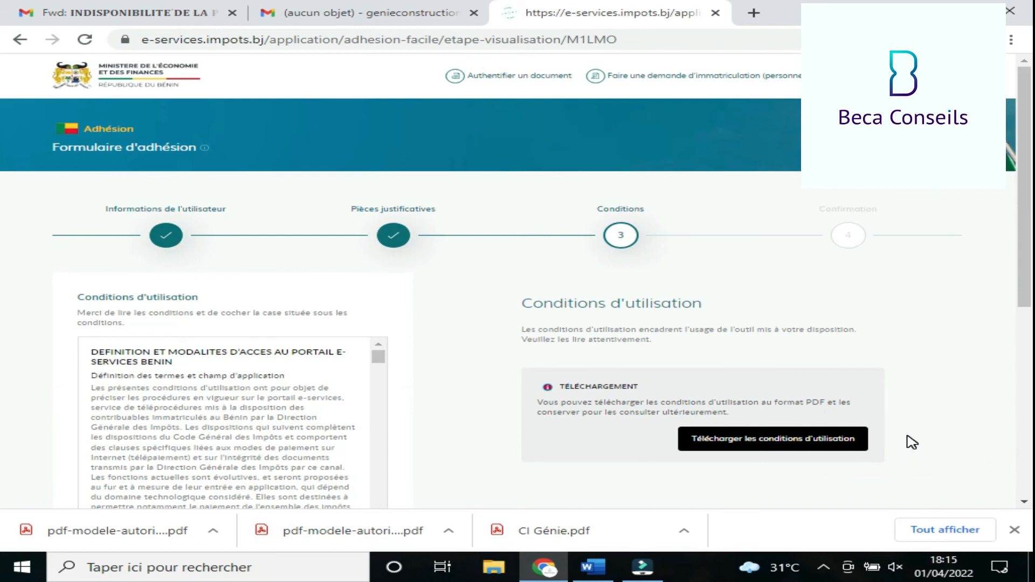
# - Tick 'J'ai lu et j'accepte les conditions d'utilisation' and continue to the confirmation dialog
pyautogui.click(1024, 502)
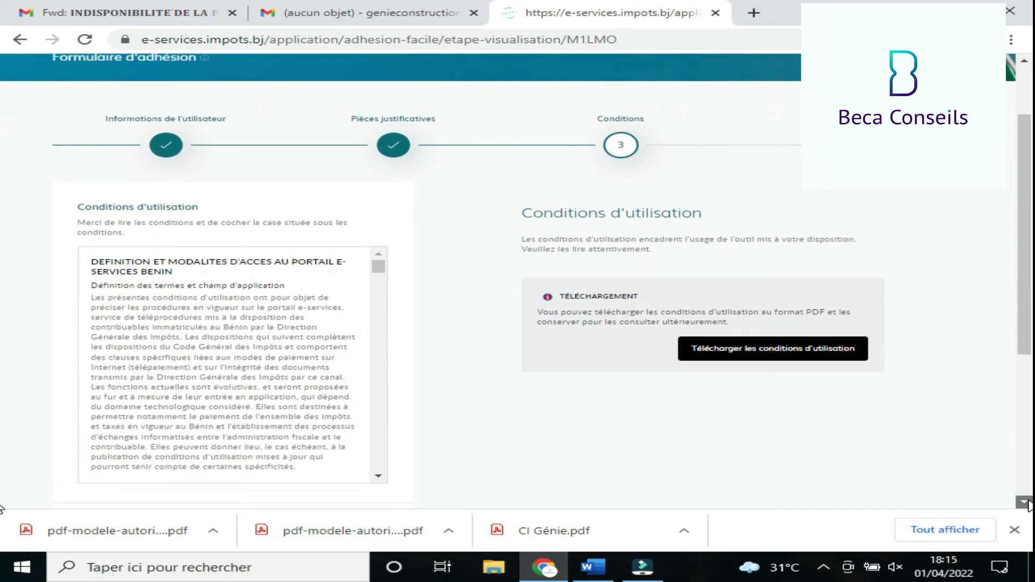
pyautogui.click(1025, 503)
pyautogui.click(1025, 503)
pyautogui.click(1025, 503)
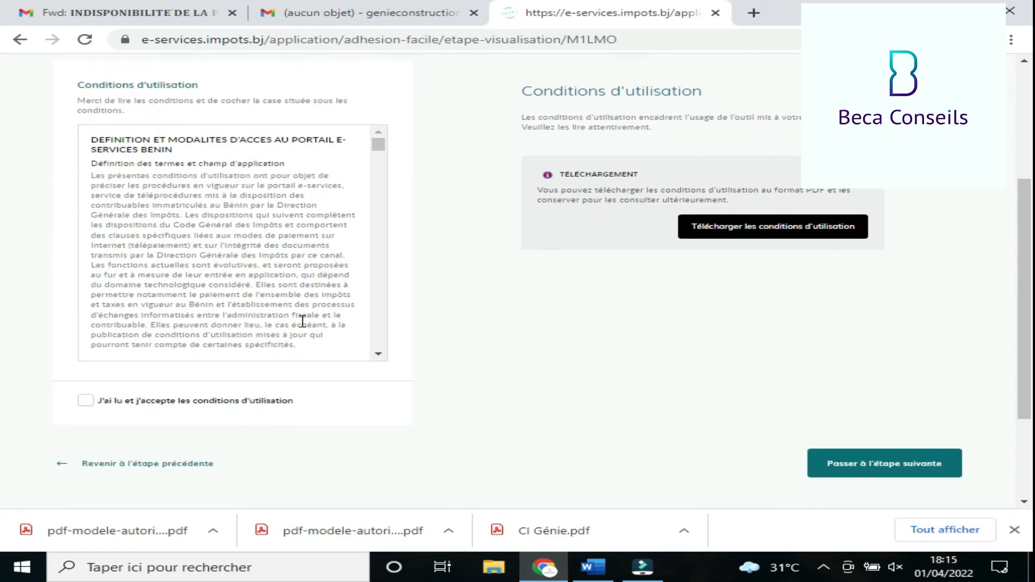
pyautogui.click(88, 402)
pyautogui.click(898, 463)
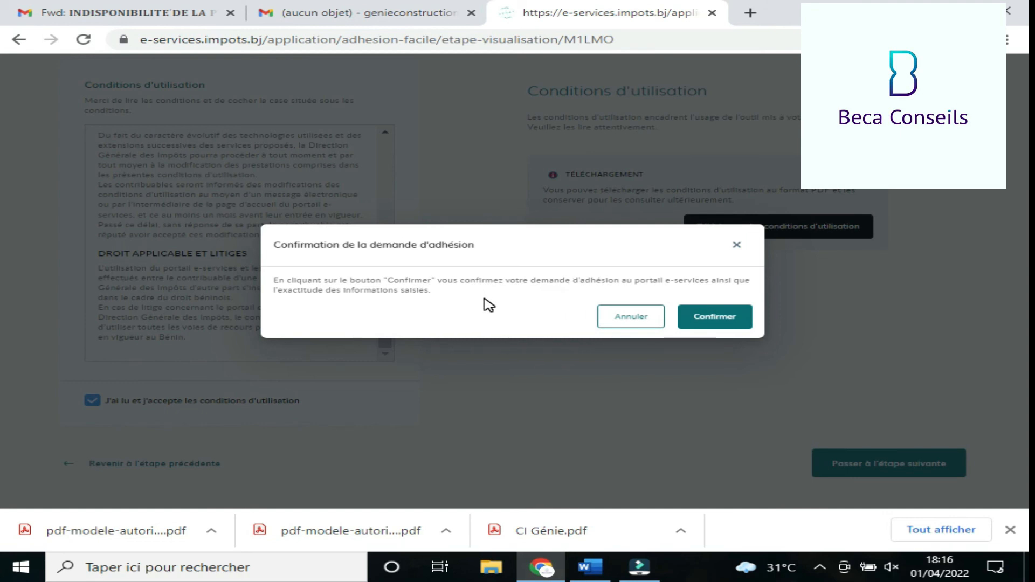
# - Confirm the request, review the registration-complete page, then return to the '(aucun objet)' Gmail tab
pyautogui.click(720, 323)
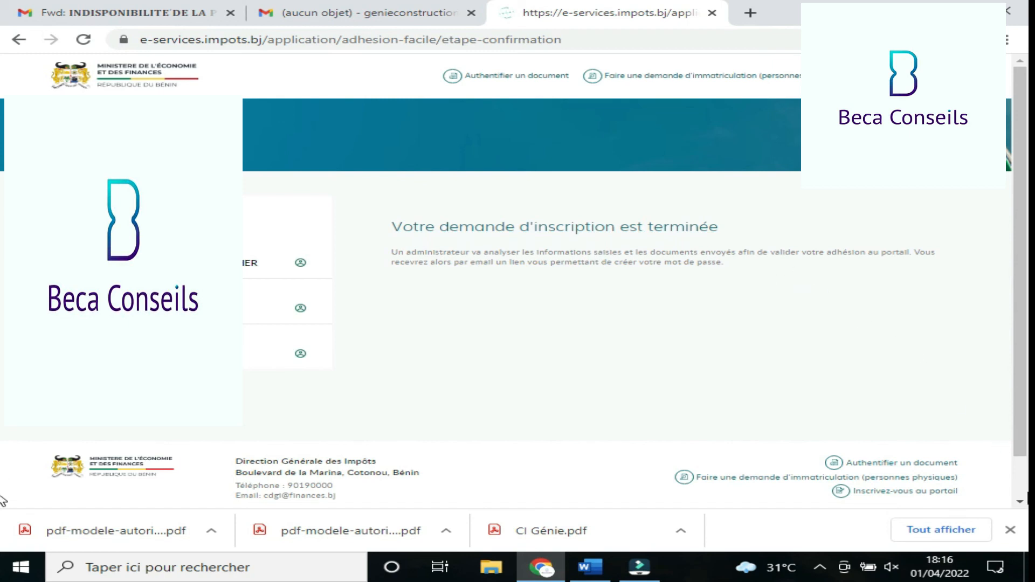
pyautogui.click(1021, 503)
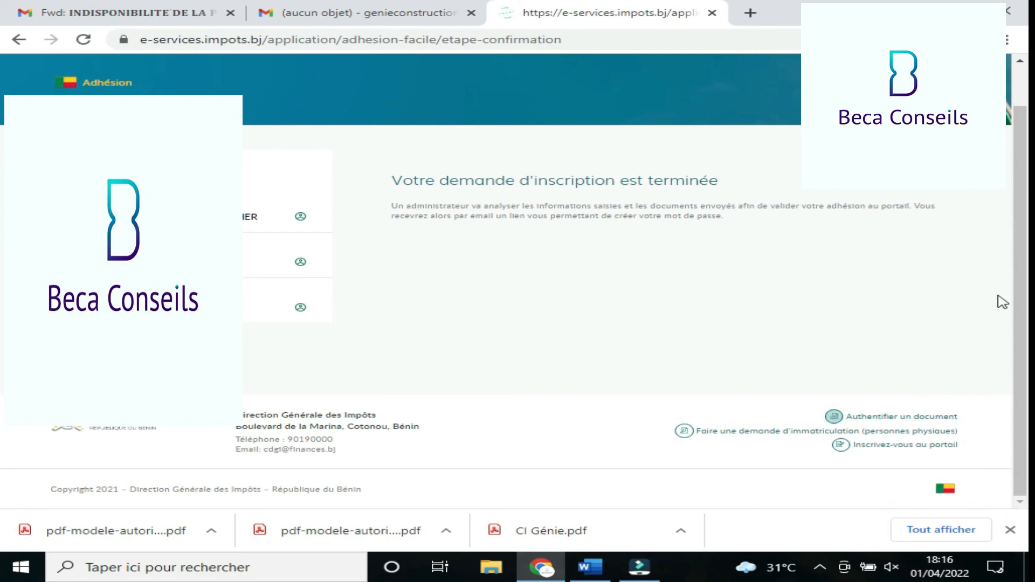
pyautogui.click(1025, 80)
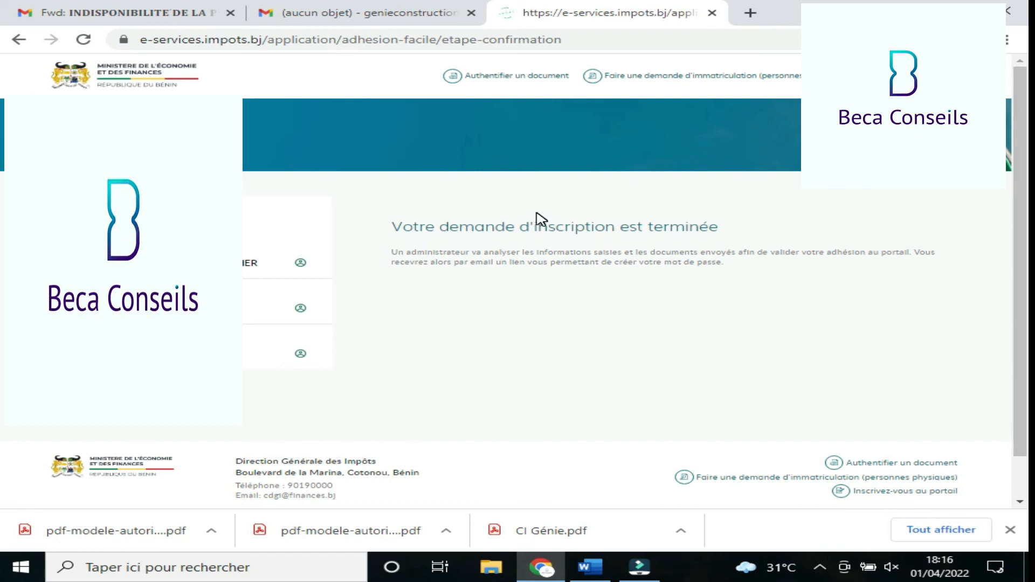
pyautogui.click(367, 16)
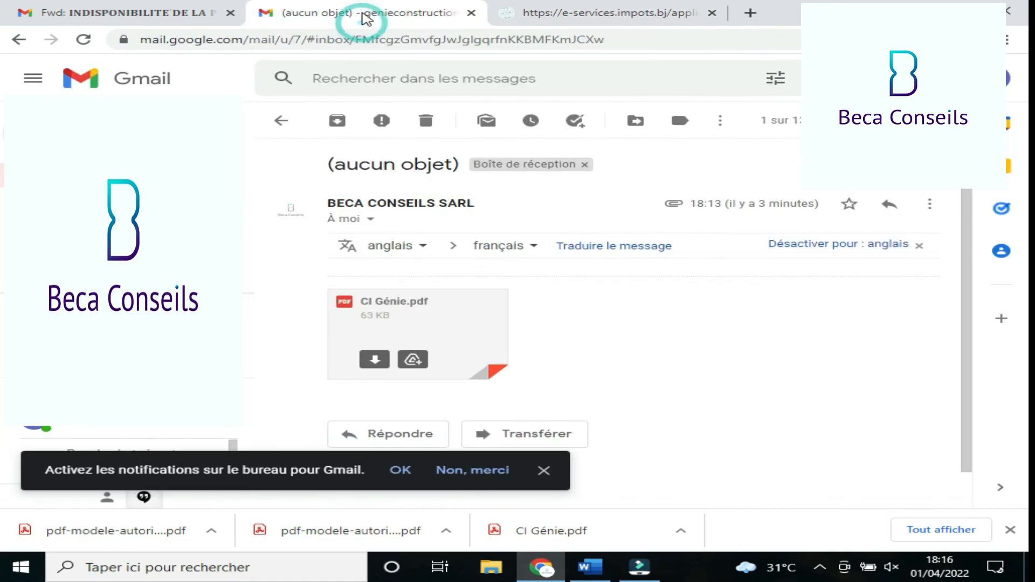